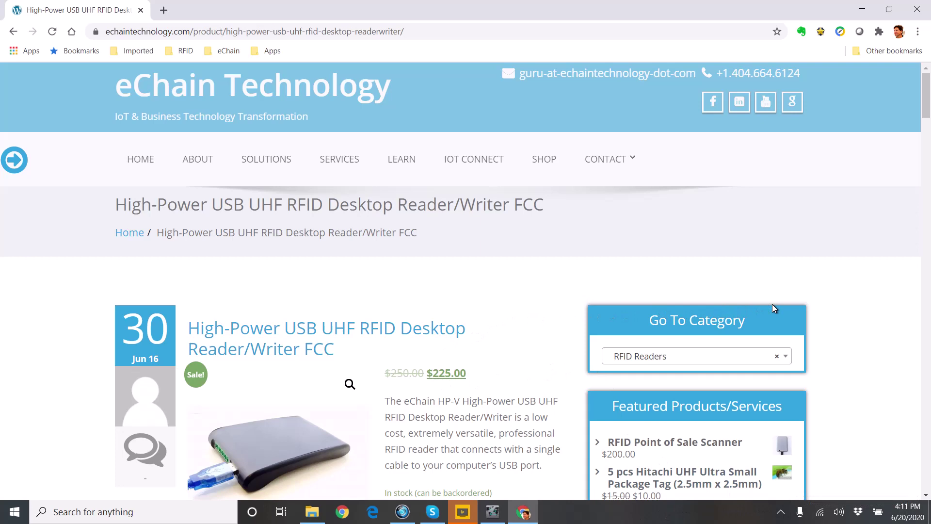
# - Look over the High-Power USB UHF RFID Desktop Reader/Writer product page, then switch to the eChain USB RFID Reader Application
pyautogui.moveTo(926, 110); pyautogui.dragTo(927, 127)
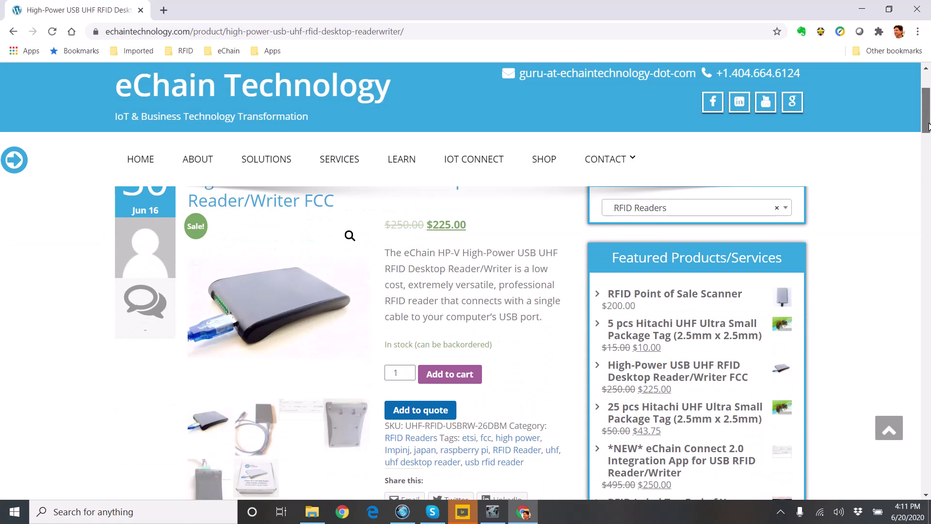
pyautogui.moveTo(927, 127); pyautogui.dragTo(927, 120)
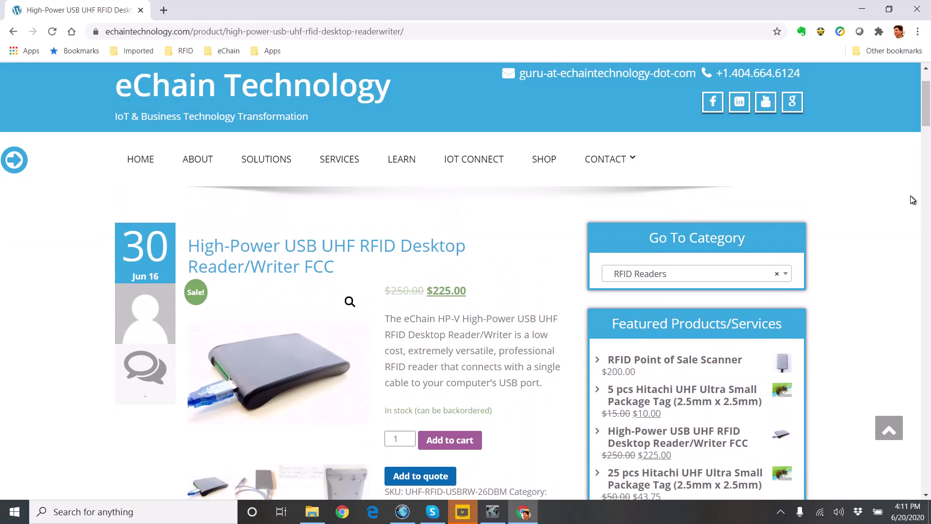
pyautogui.click(862, 8)
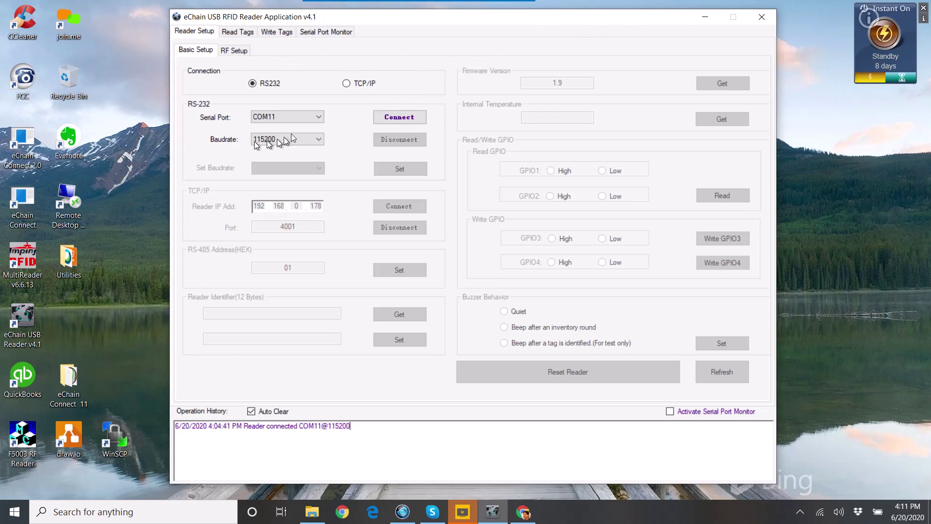
# - Connect to the RFID reader over RS232 on COM11 at 115200 baud and retrieve its firmware version
pyautogui.click(320, 119)
pyautogui.click(320, 119)
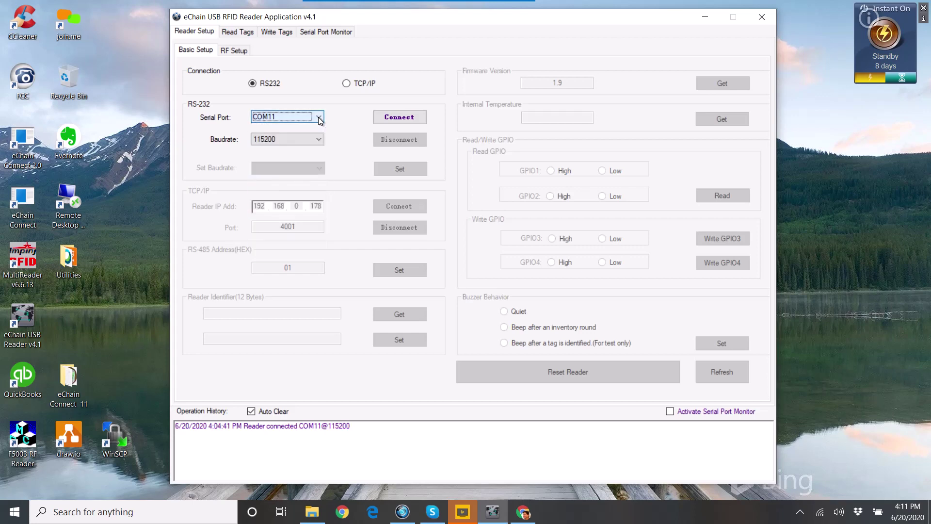
pyautogui.click(386, 119)
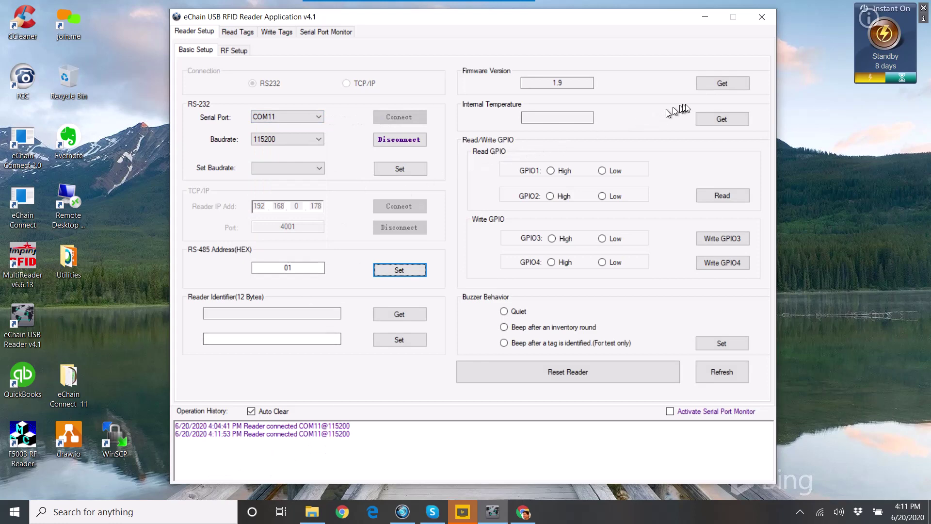
pyautogui.click(722, 85)
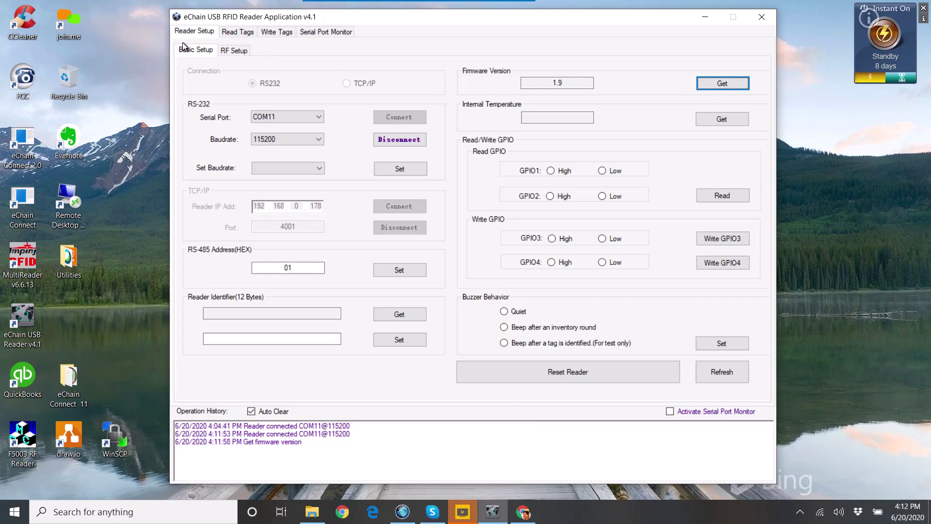
# - Clear the real-time tag list, run a real-time inventory with antenna 1, and stop it once the tag is read
pyautogui.click(232, 33)
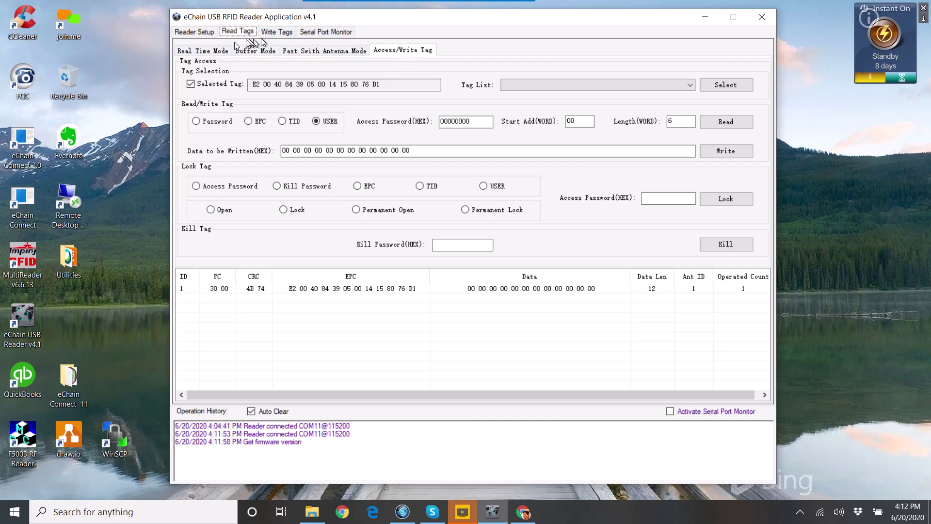
pyautogui.click(206, 51)
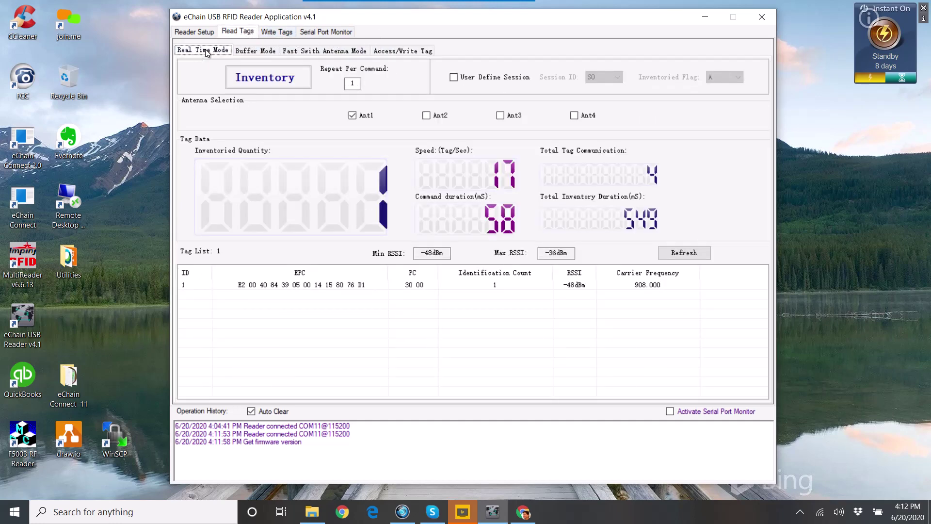
pyautogui.click(678, 254)
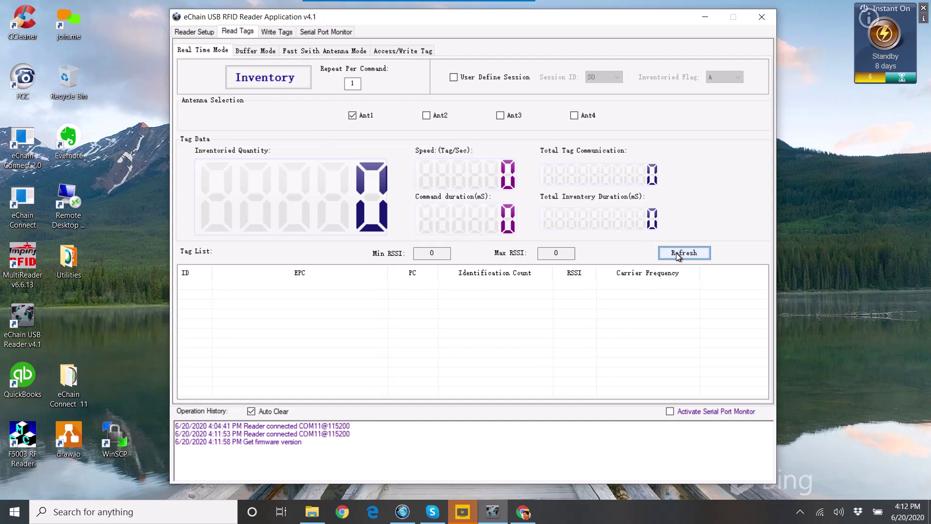
pyautogui.click(275, 78)
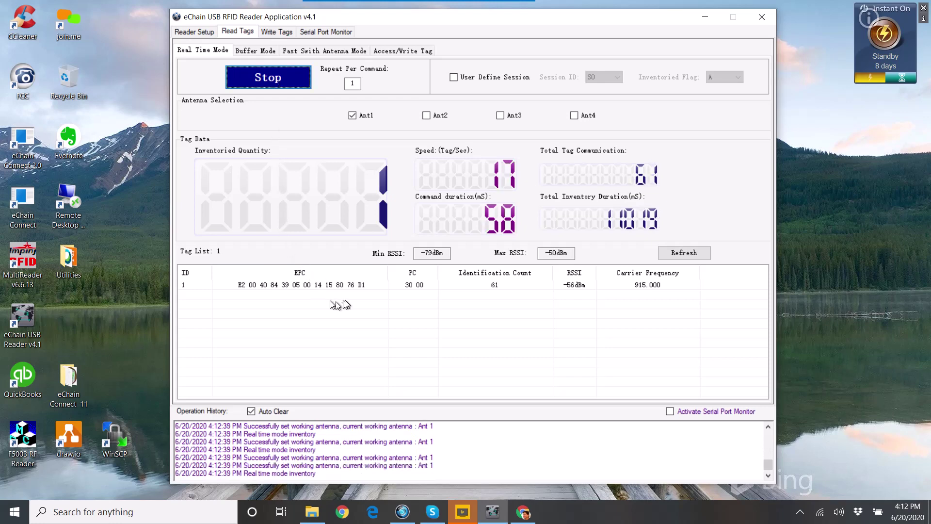
pyautogui.click(281, 81)
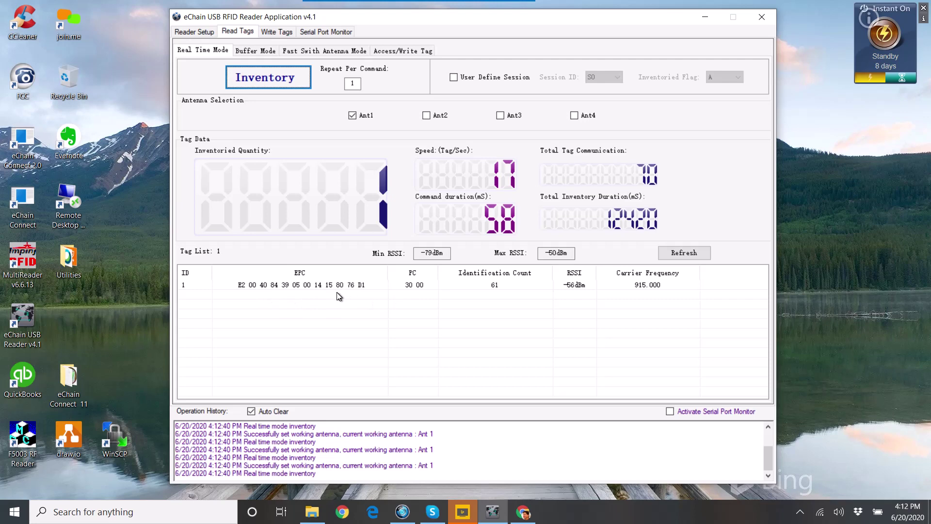
pyautogui.click(403, 51)
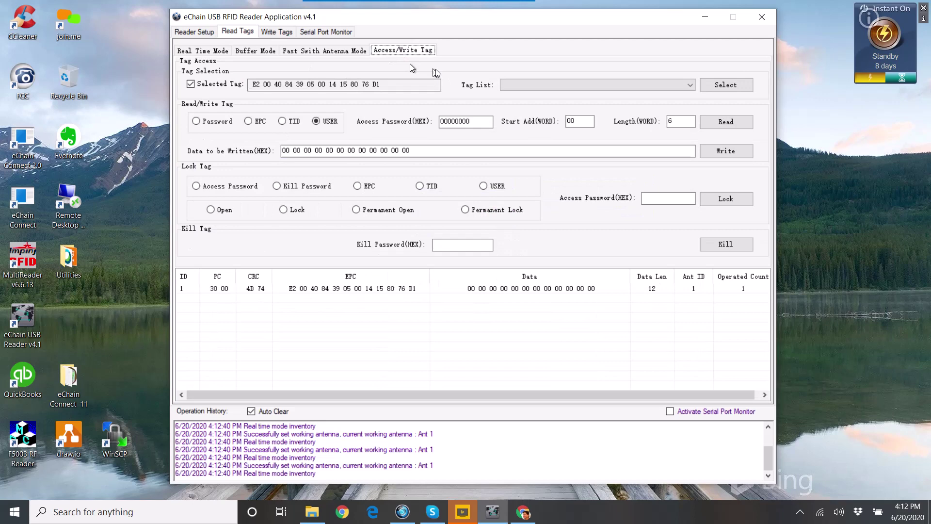
pyautogui.click(692, 83)
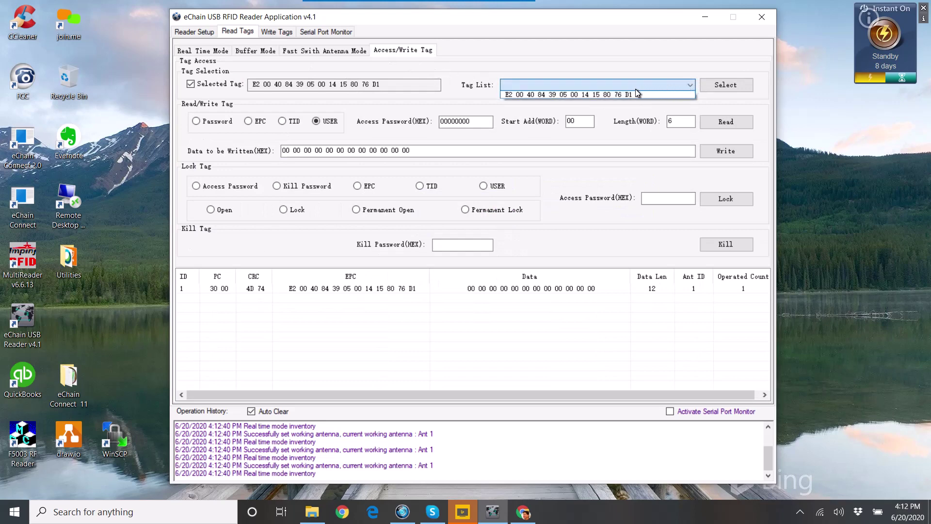
pyautogui.click(632, 95)
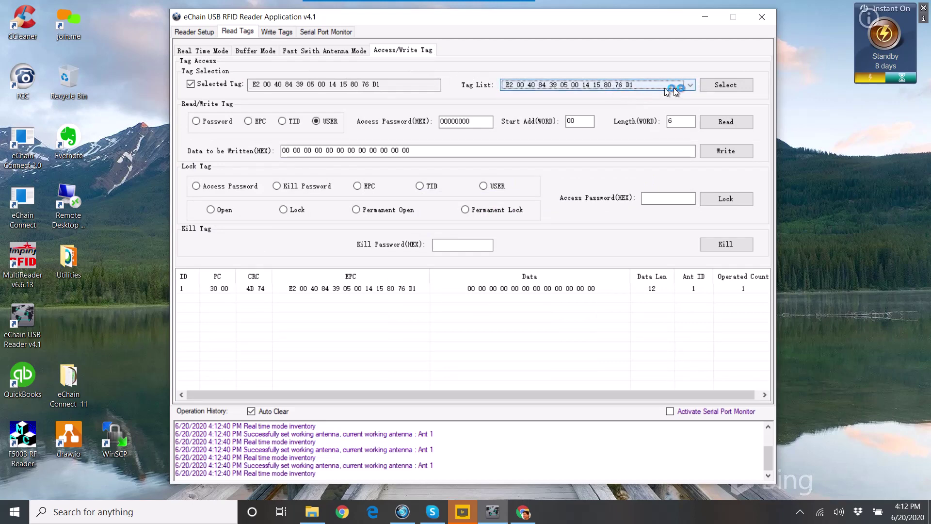
pyautogui.click(730, 88)
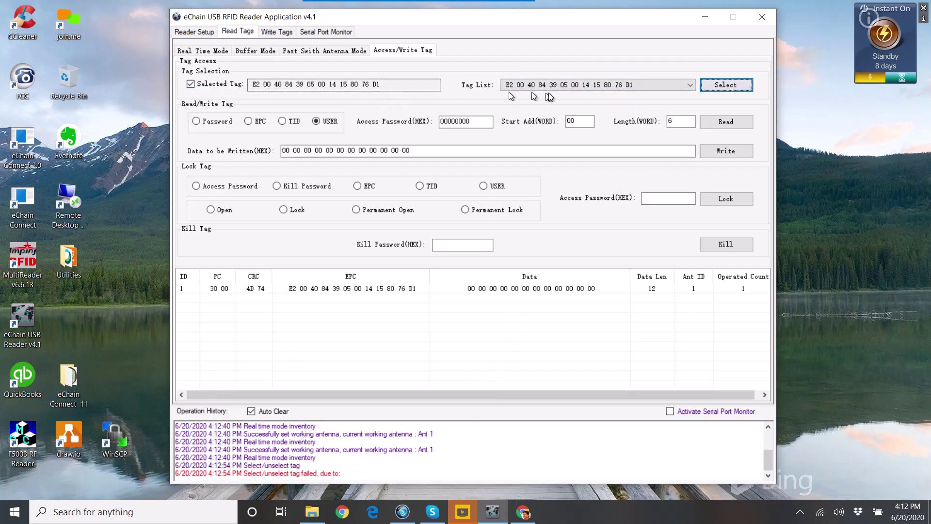
# - Read the tag's EPC memory starting at word 02 with a length of 6 words
pyautogui.click(249, 122)
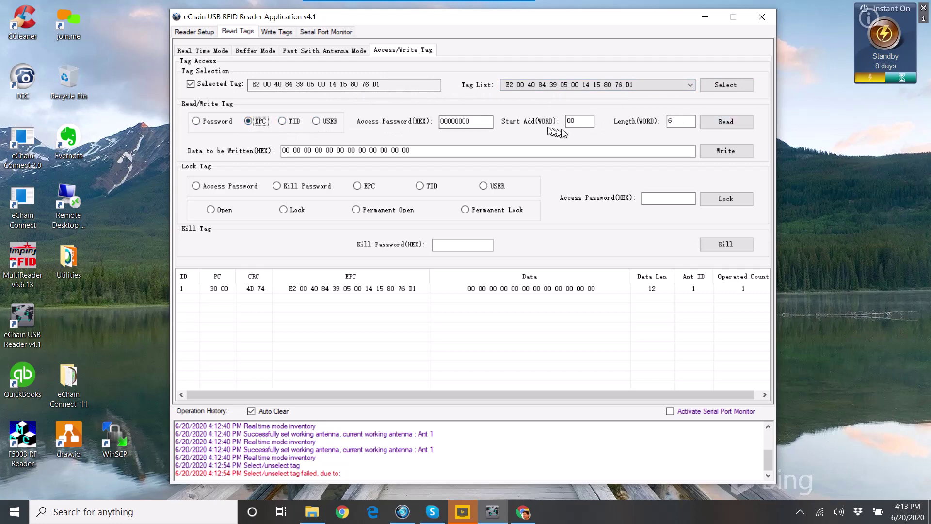
pyautogui.click(574, 125)
pyautogui.doubleClick(573, 124)
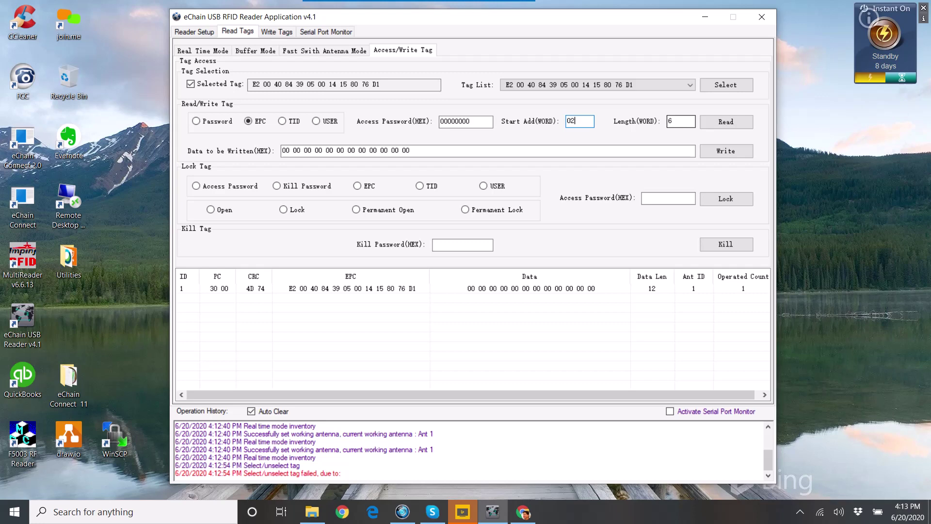
pyautogui.click(726, 122)
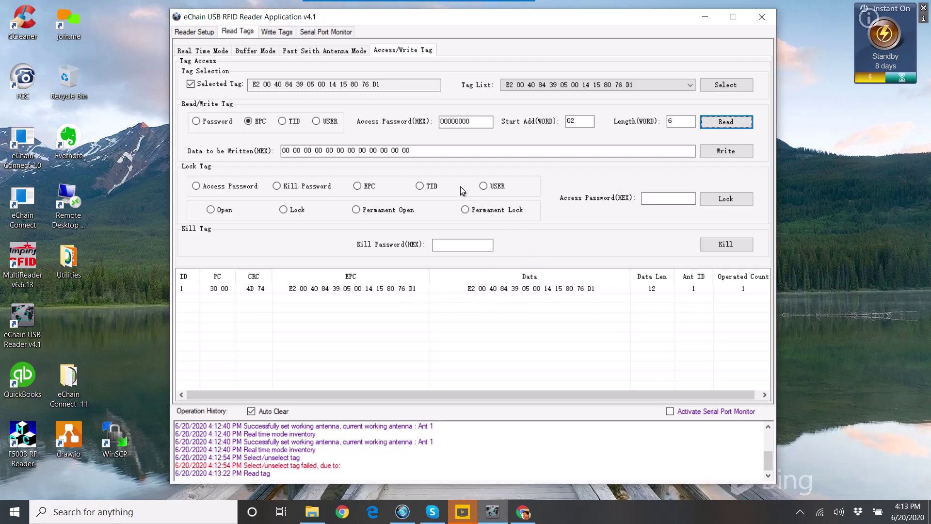
# - Set the read length to 4 words and read the tag's EPC memory
pyautogui.click(672, 122)
pyautogui.doubleClick(674, 122)
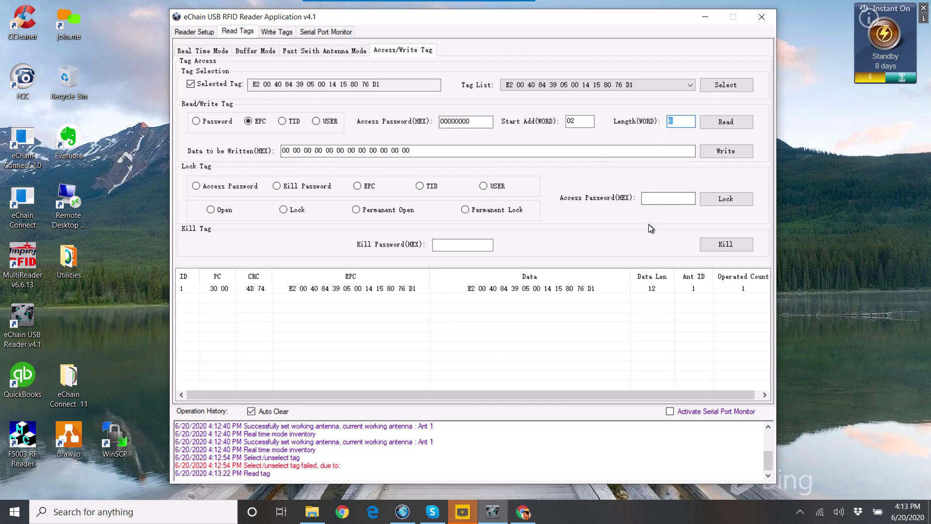
pyautogui.write('4')
pyautogui.click(727, 122)
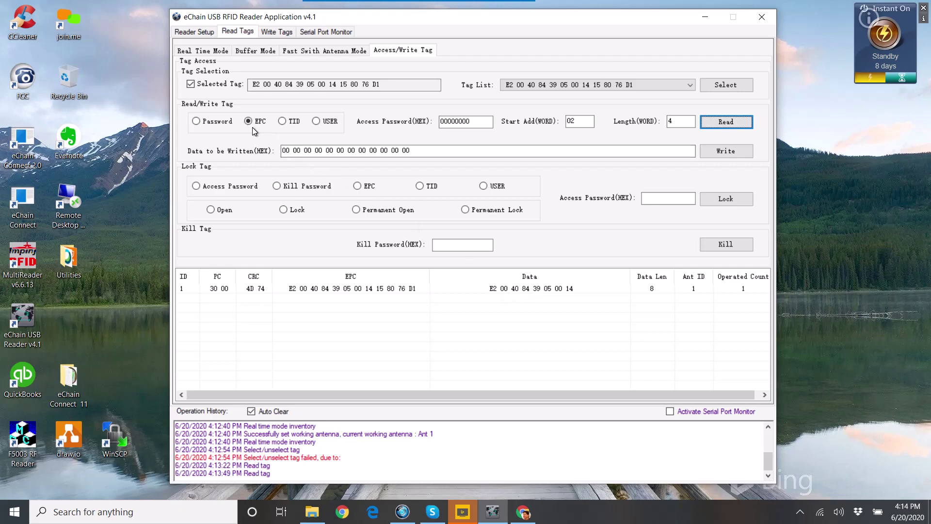
# - Set the length back to 6 words and read the EPC memory again
pyautogui.doubleClick(669, 122)
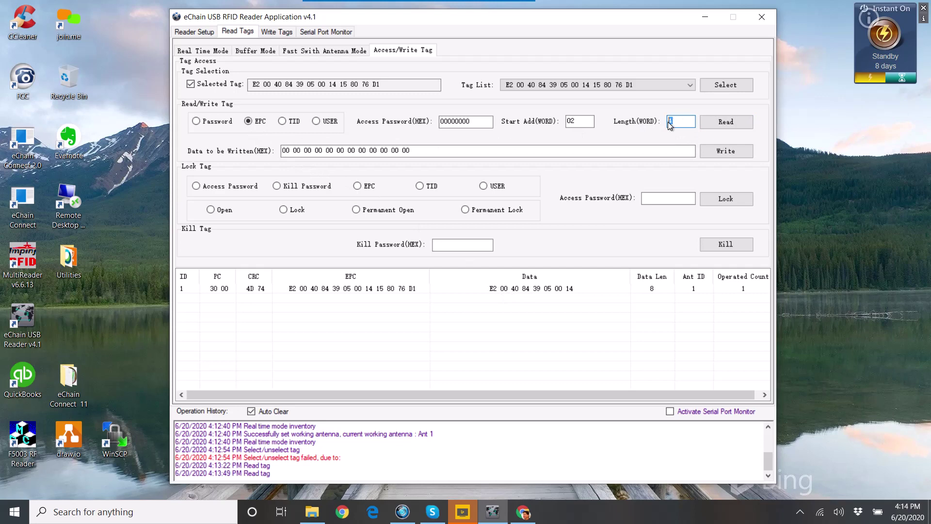
pyautogui.write('6')
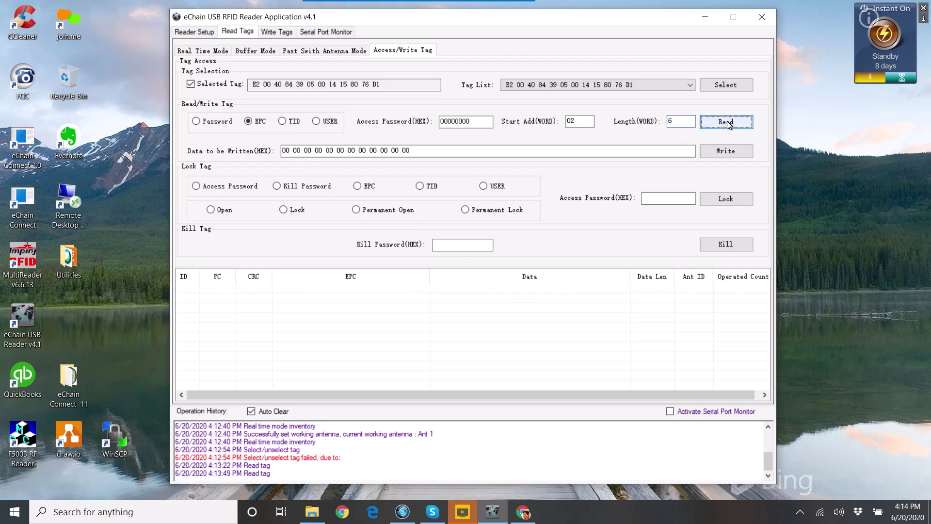
pyautogui.click(727, 123)
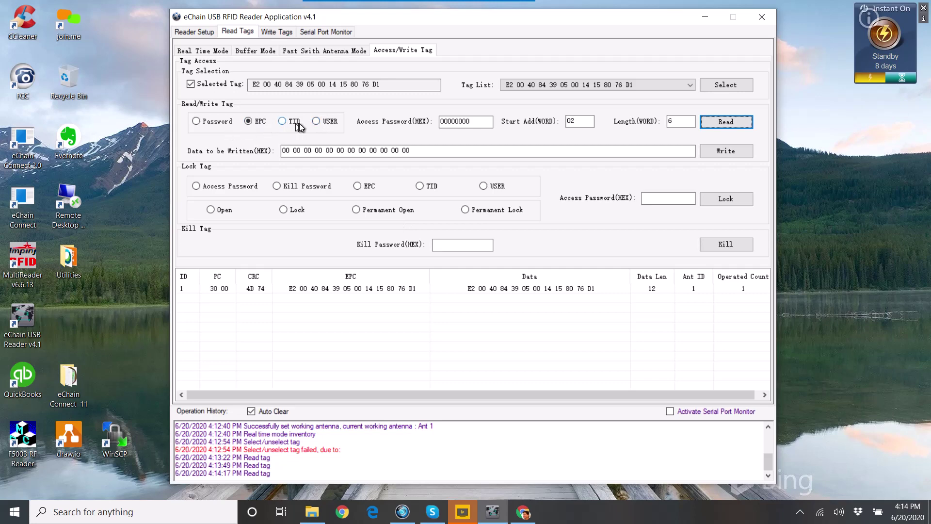
# - Read the tag's USER memory starting at word 00 with a length of 6 words
pyautogui.click(316, 122)
pyautogui.doubleClick(573, 121)
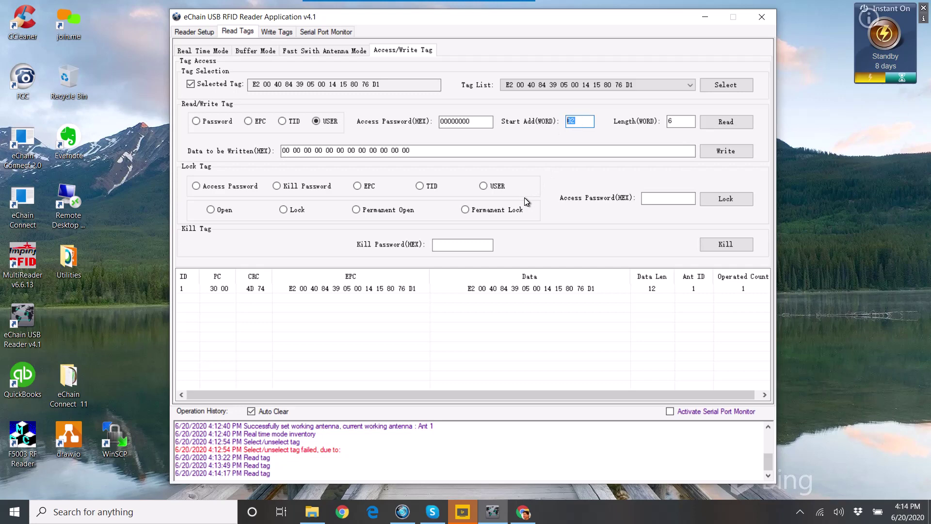
pyautogui.write('00')
pyautogui.click(681, 121)
pyautogui.click(730, 120)
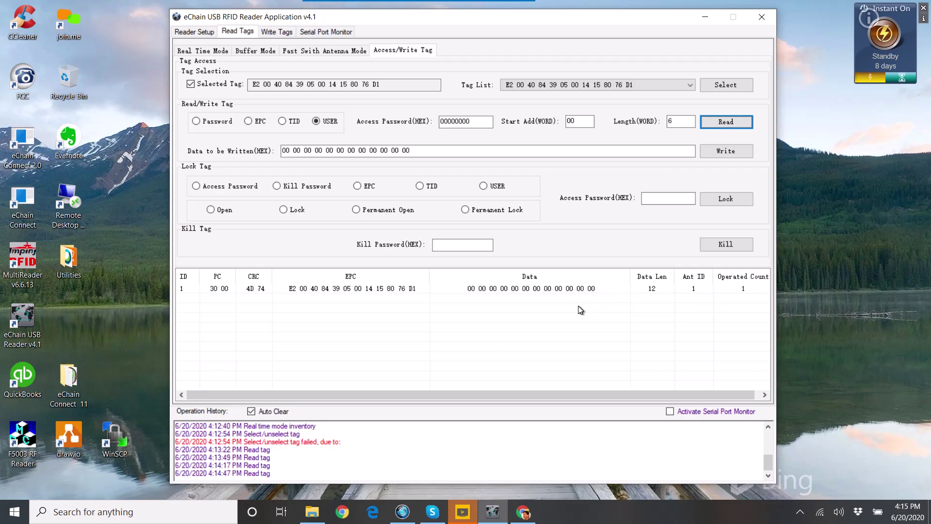
# - Change the last byte of the data to 11, write it to the tag's USER memory, and read it back
pyautogui.click(414, 155)
pyautogui.moveTo(423, 149); pyautogui.dragTo(405, 153)
pyautogui.write('11')
pyautogui.click(734, 153)
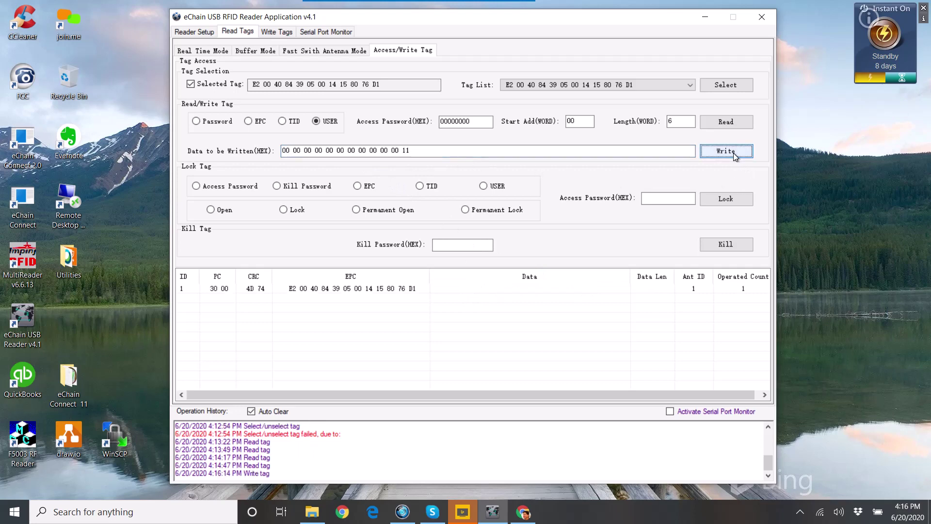
pyautogui.click(732, 126)
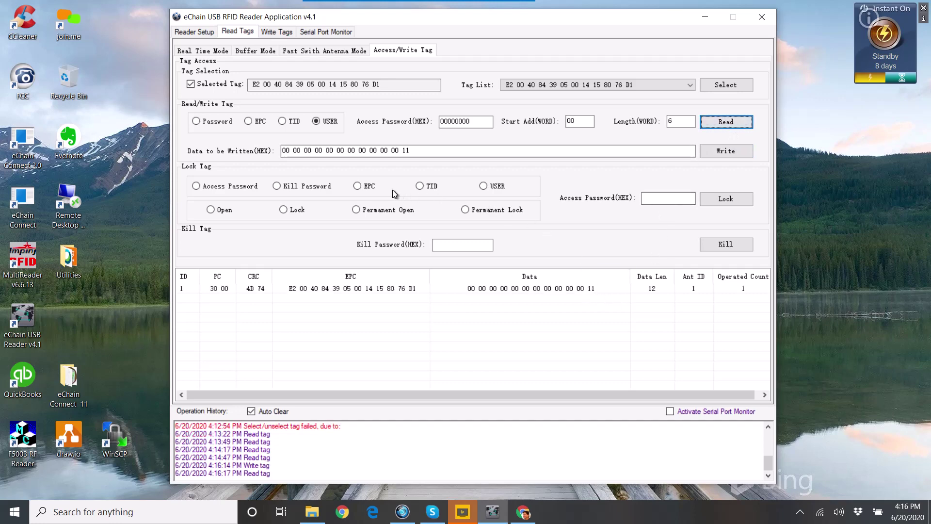
pyautogui.moveTo(427, 153); pyautogui.dragTo(282, 151)
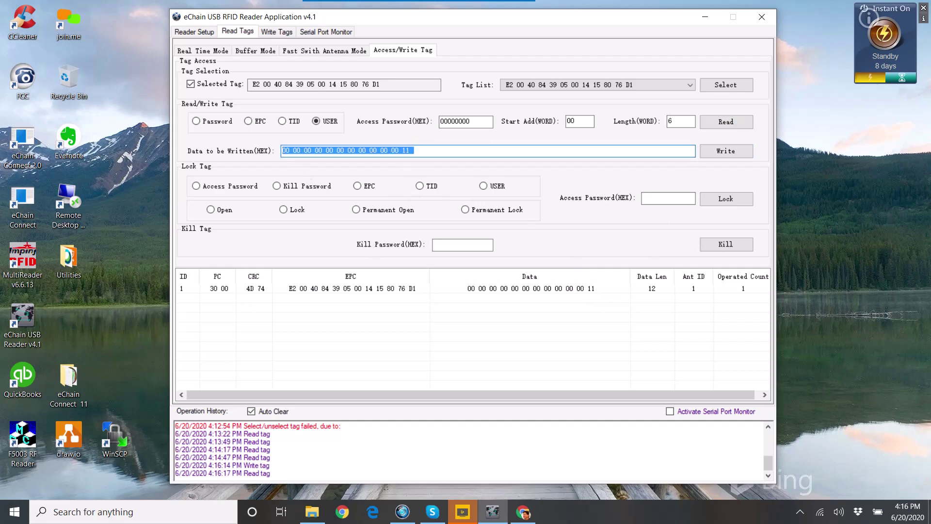
pyautogui.write('AA')
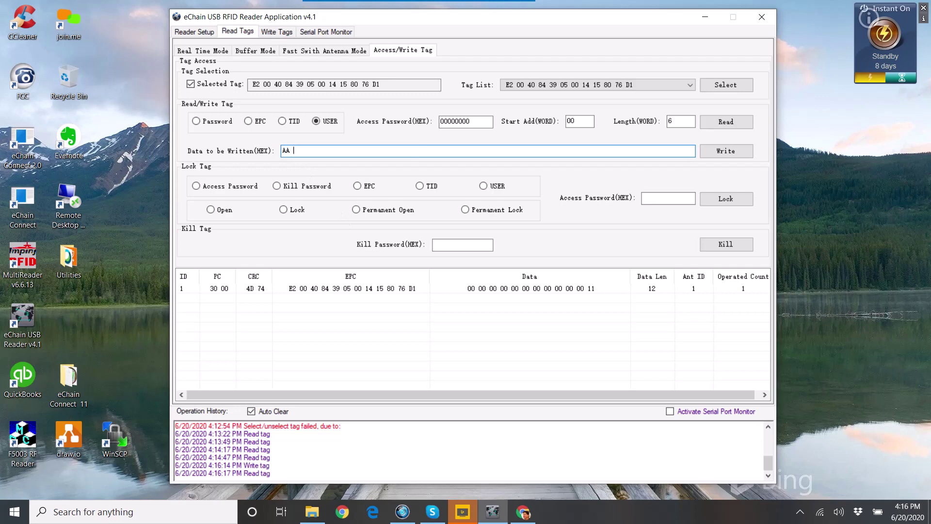
pyautogui.write('BB 00 11 01 11 00 00')
pyautogui.write('00 00 24')
pyautogui.write('24')
pyautogui.click(738, 153)
pyautogui.click(731, 124)
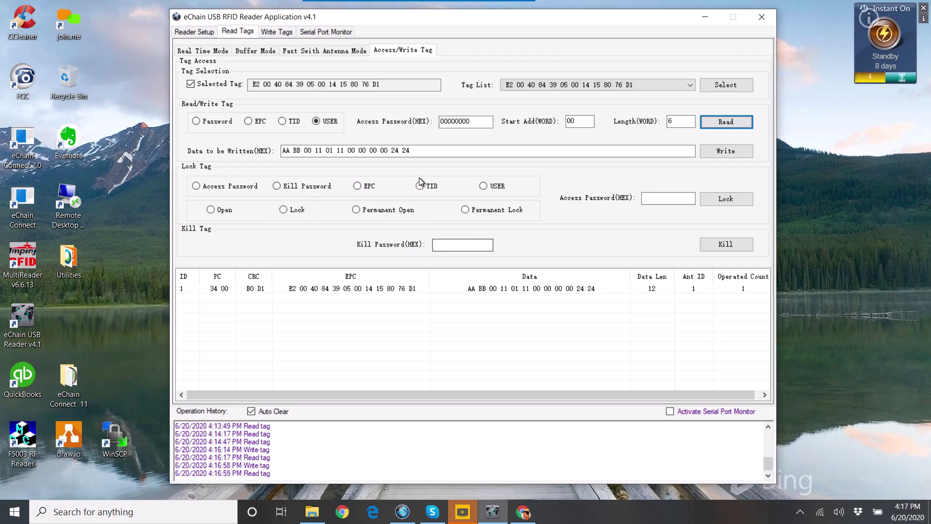
# - Look over the Write Tags read and write operation settings, then return to the tag access view
pyautogui.click(283, 32)
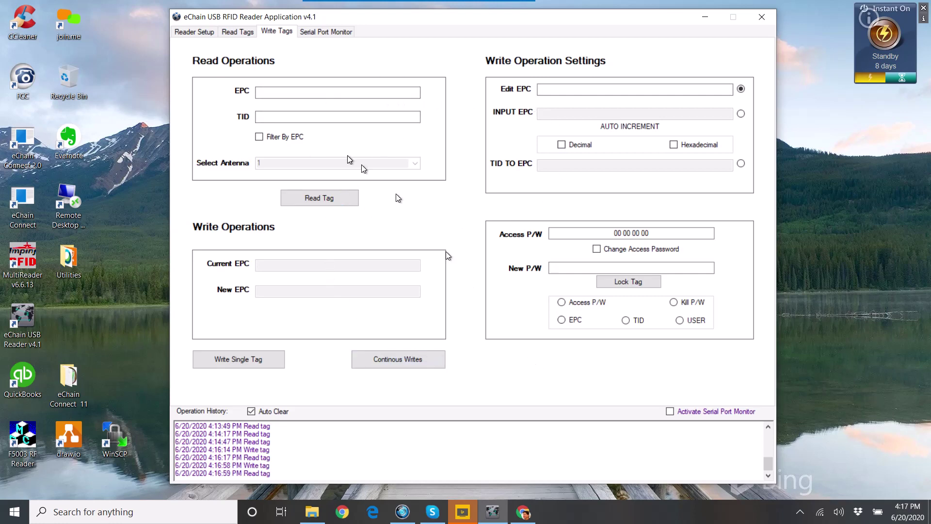
pyautogui.click(242, 33)
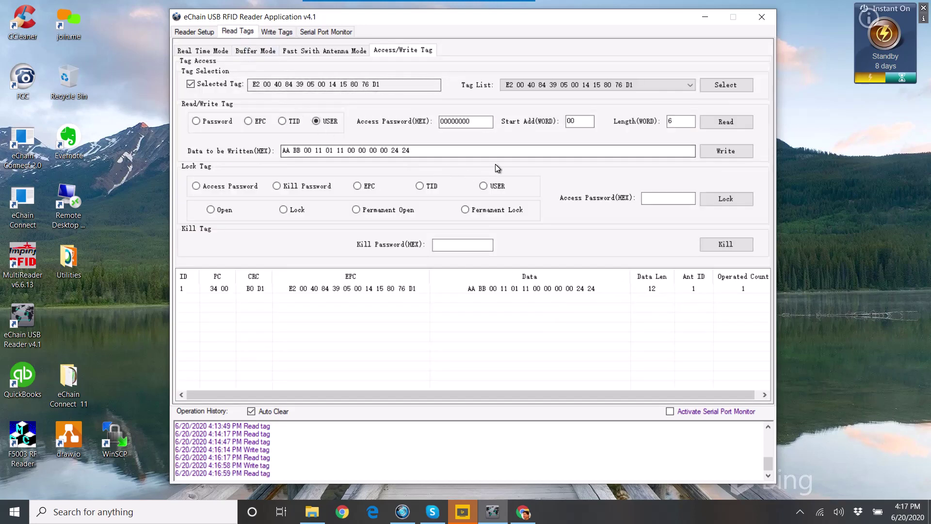